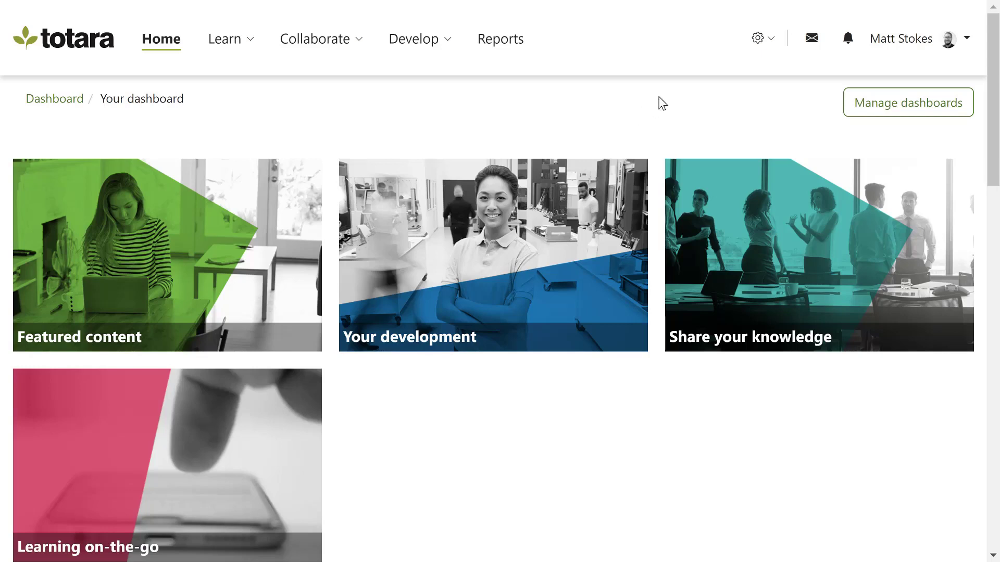
Step: Open the experimental User tours page in the site's Development administration
left_click(760, 41)
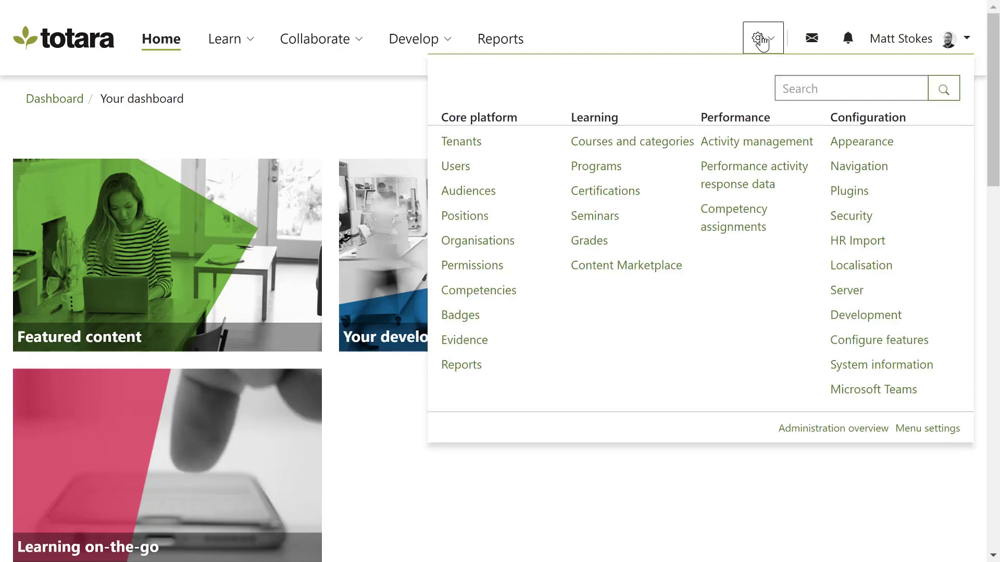
left_click(840, 315)
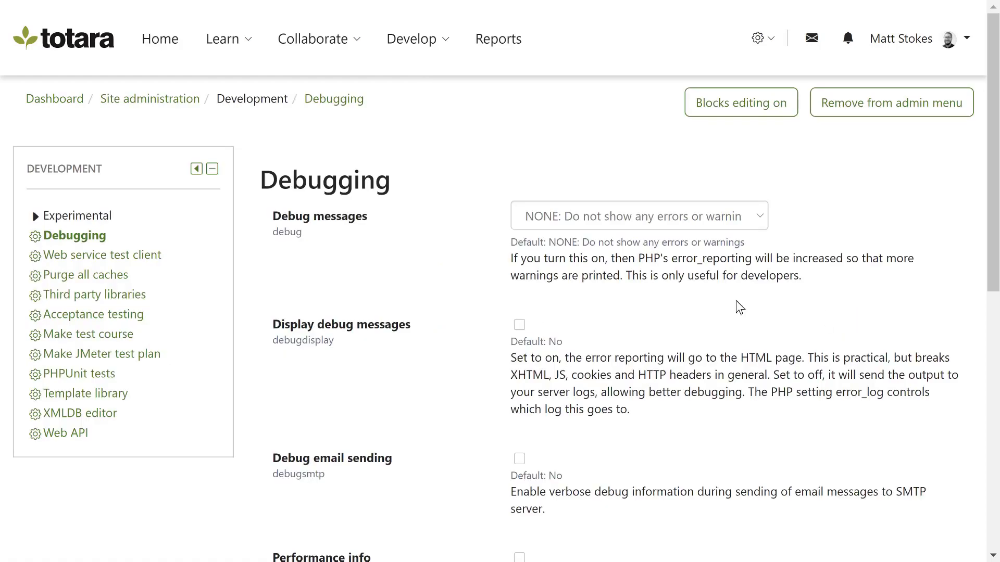
left_click(88, 219)
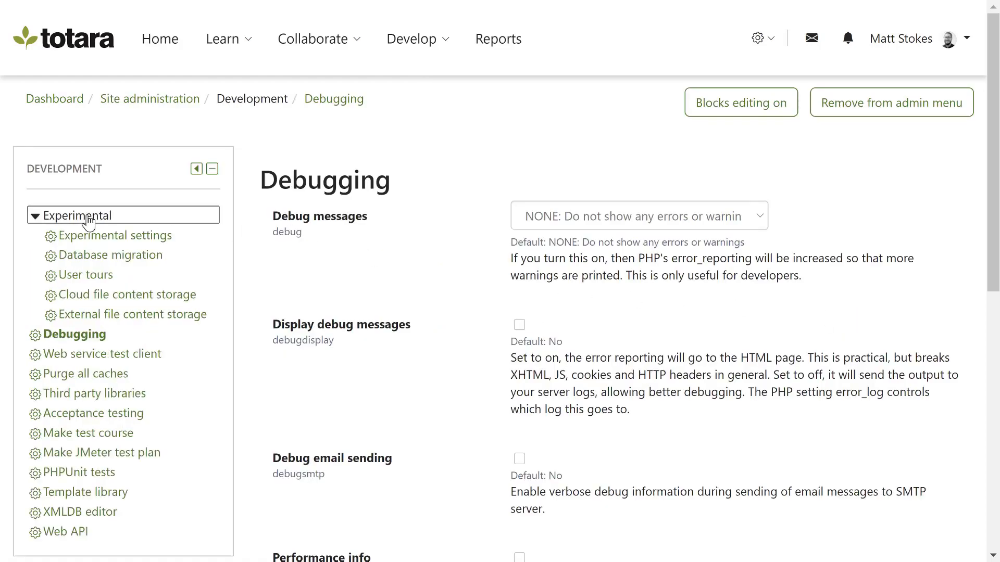
left_click(89, 276)
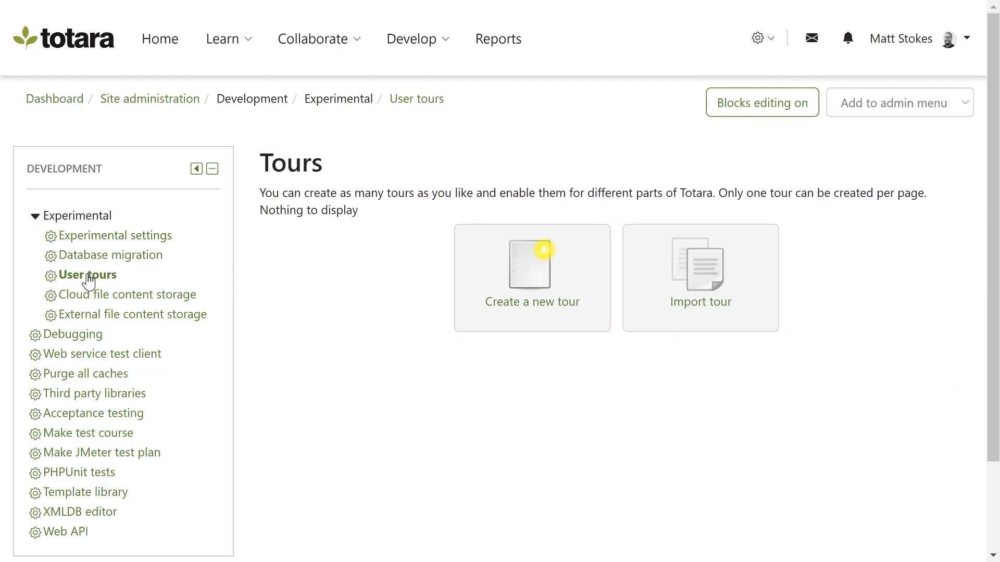
Step: Create a new tour named 'Catalogue', apply it to the URL match '/totara/catalog/index.php%' and enable it
left_click(513, 281)
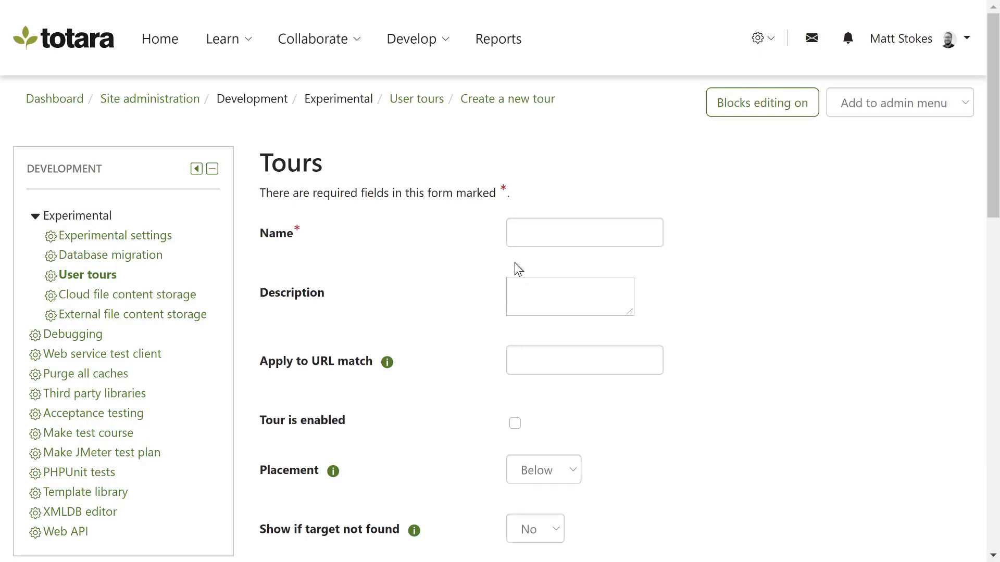
left_click(532, 234)
type("Catalogue")
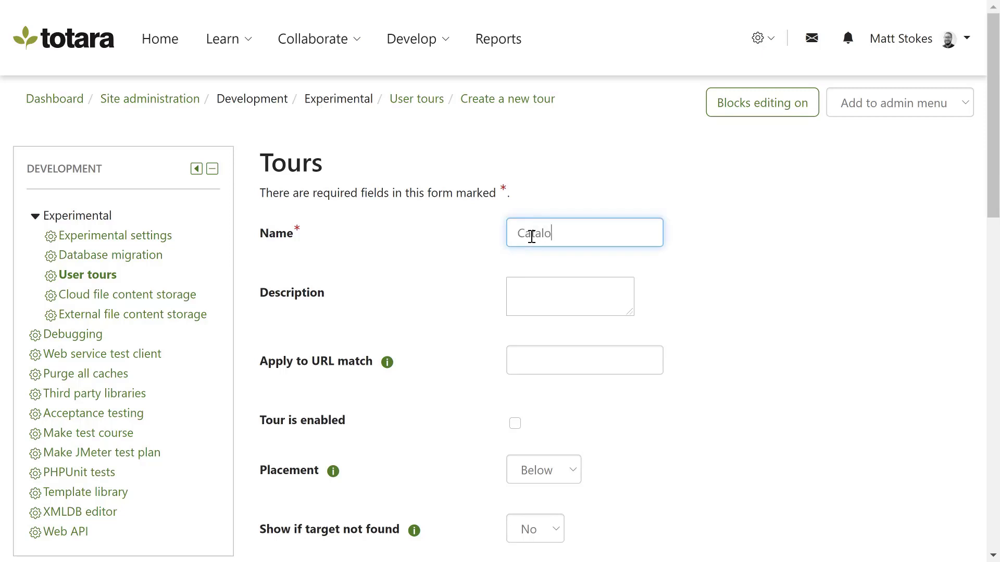
left_click(536, 267)
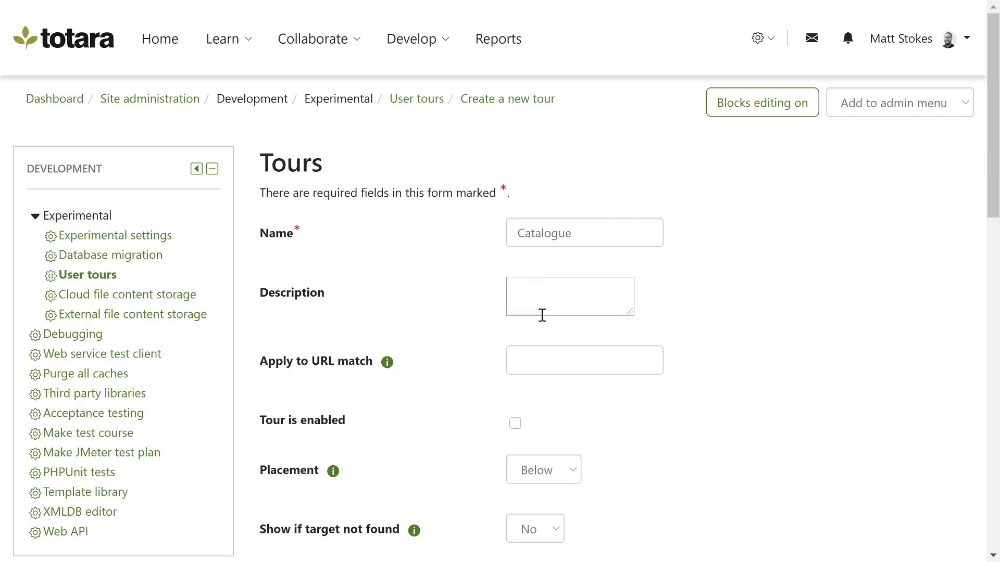
left_click(542, 365)
key("ctrl+v")
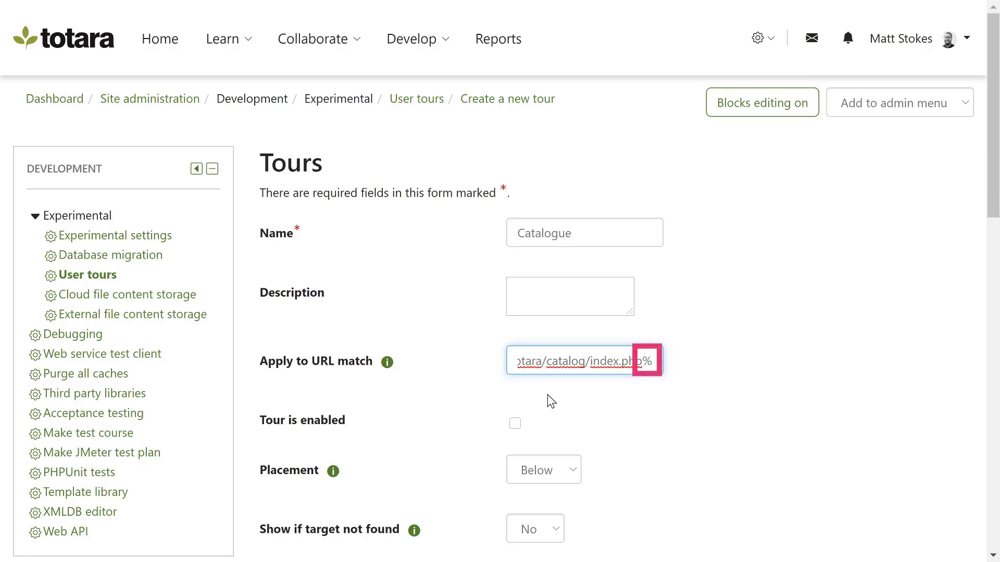
left_click(551, 400)
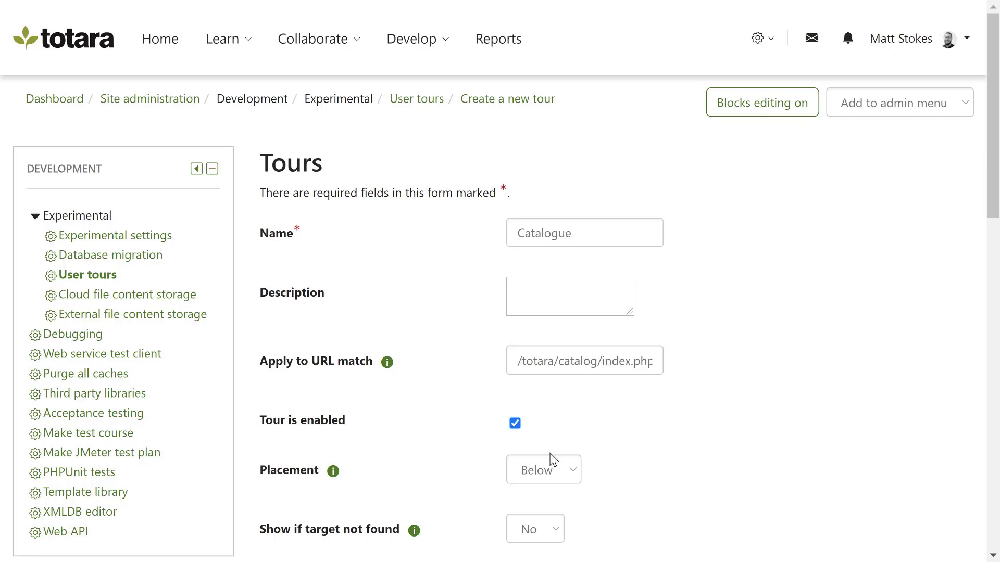
Step: Examine the tour's choices for Placement, Show if target not found, Show with backdrop and Proceed on click
left_click(573, 470)
left_click(574, 400)
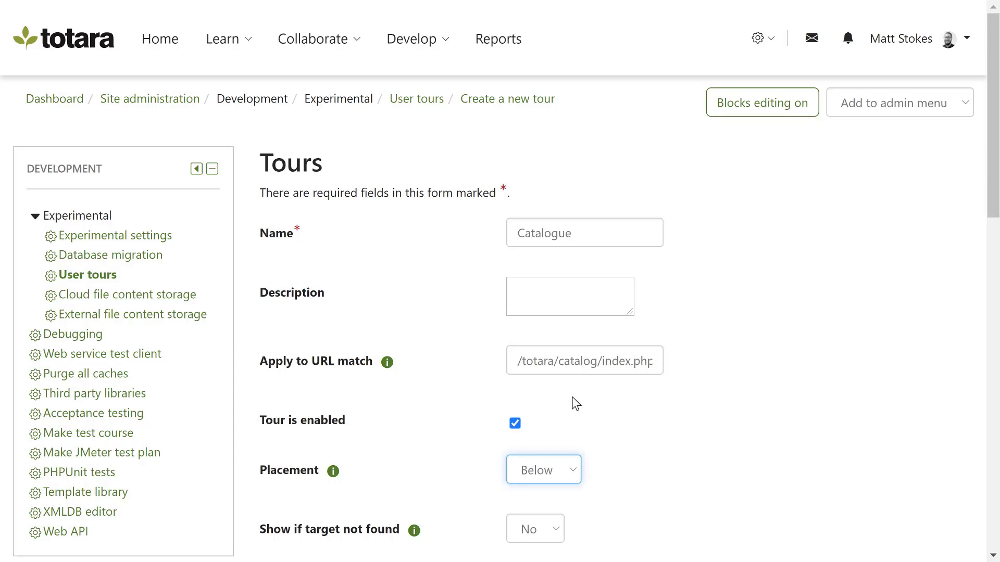
left_click(619, 463)
left_click_drag(993, 211, 994, 327)
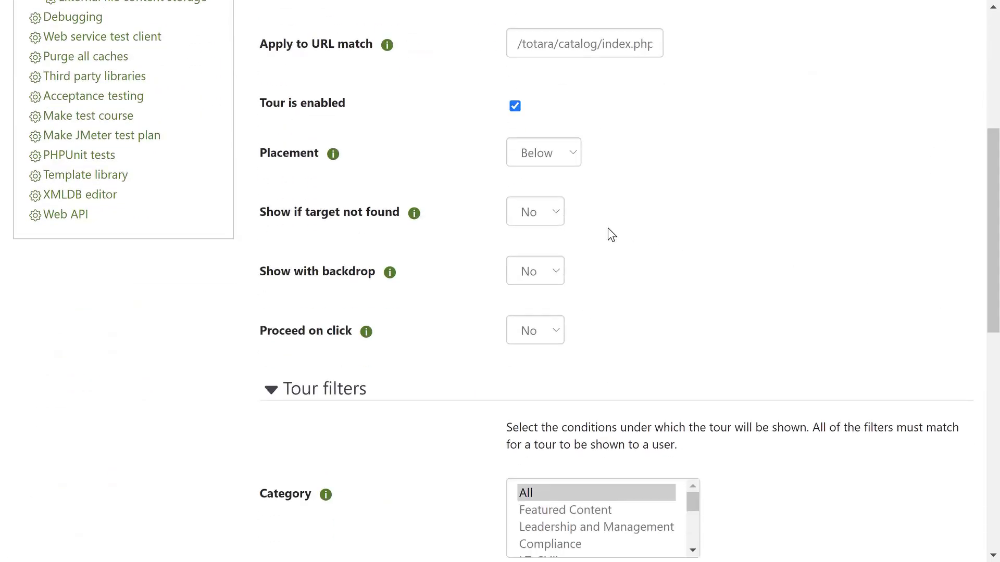
left_click(553, 214)
left_click(554, 258)
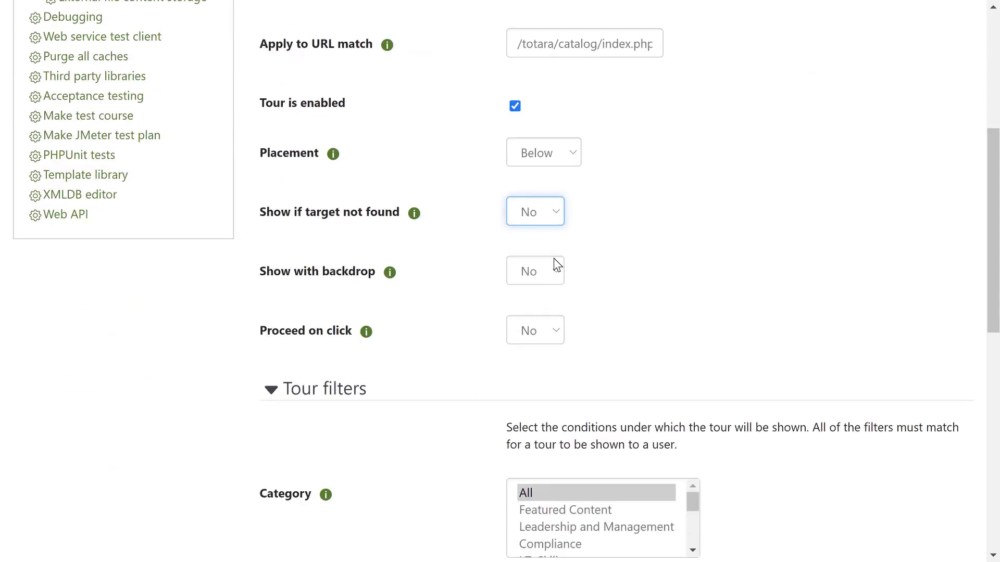
left_click(583, 270)
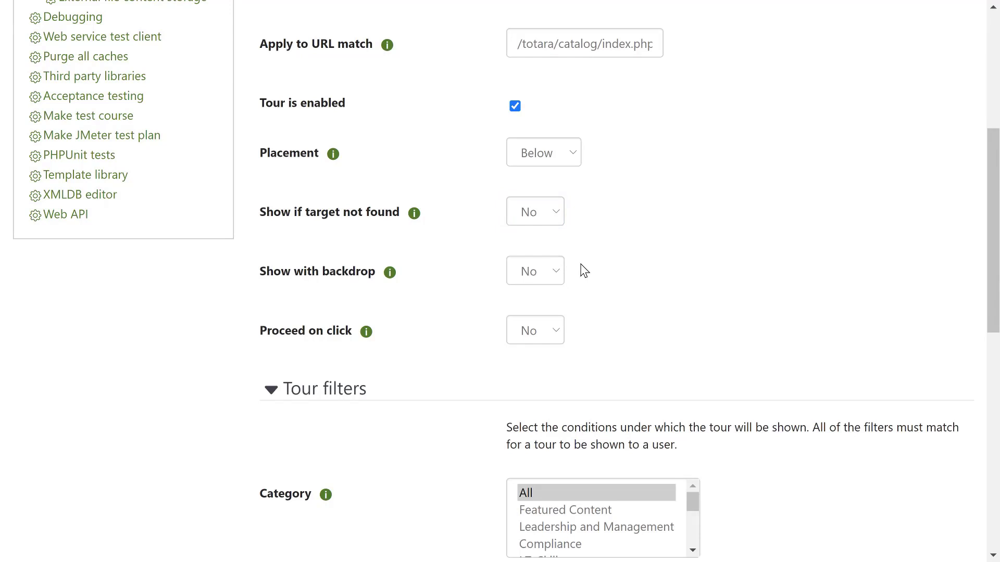
left_click(555, 273)
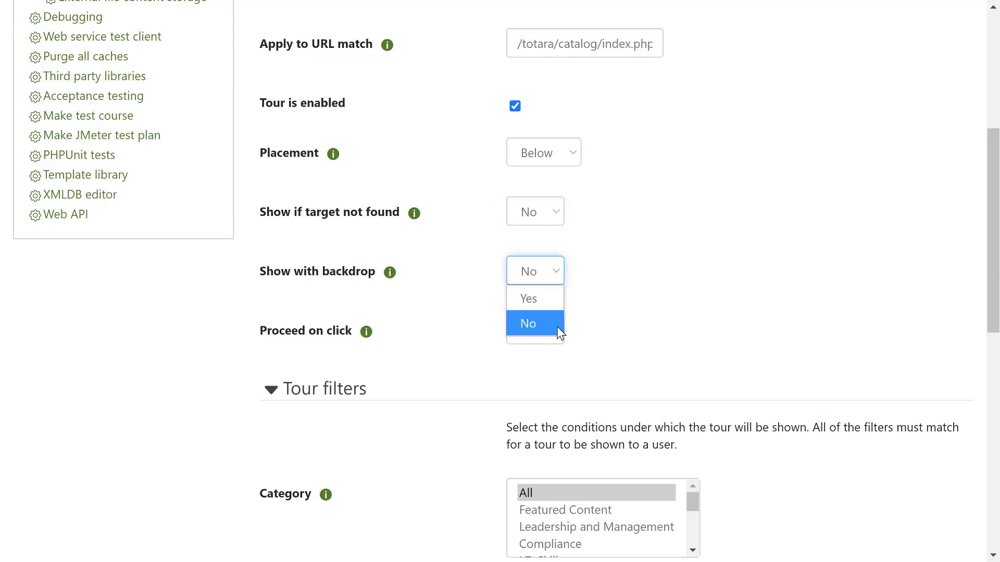
left_click(560, 331)
left_click(604, 320)
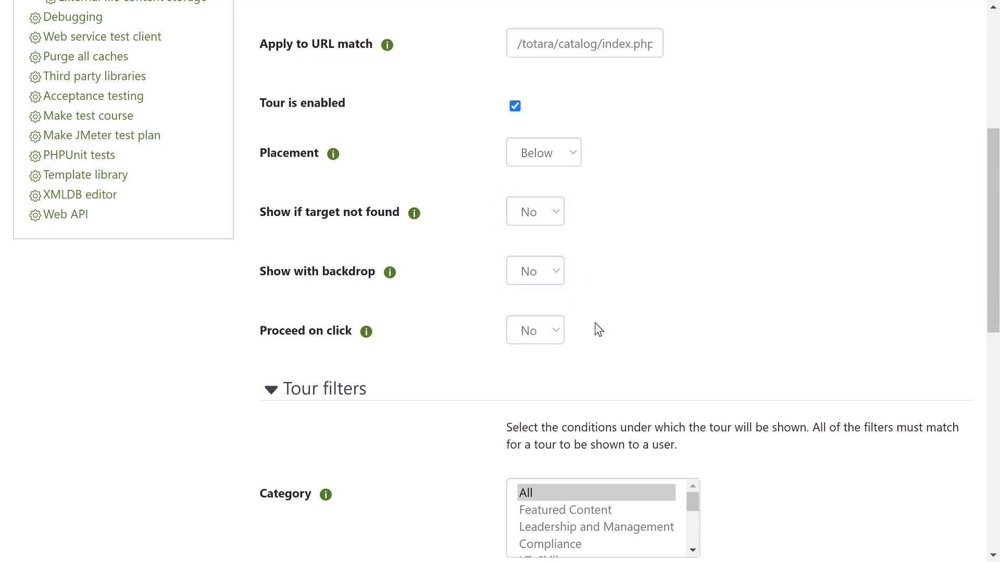
left_click(555, 344)
left_click(729, 349)
Step: Save the new tour with the Category, Course format, Role and Theme filters left at All
scroll(993, 275, "down", 1)
left_click_drag(995, 284, 994, 409)
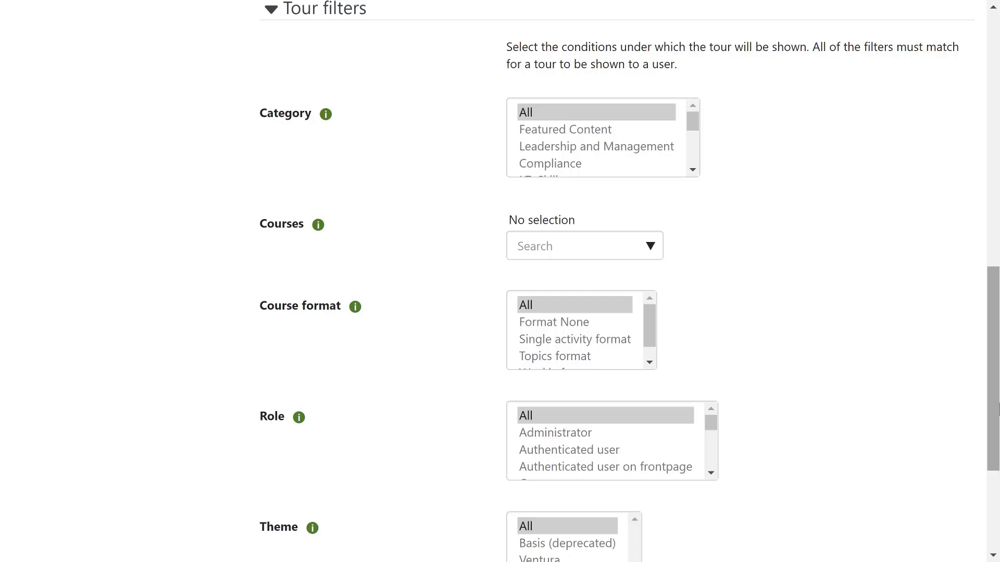
scroll(685, 490, "down", 4)
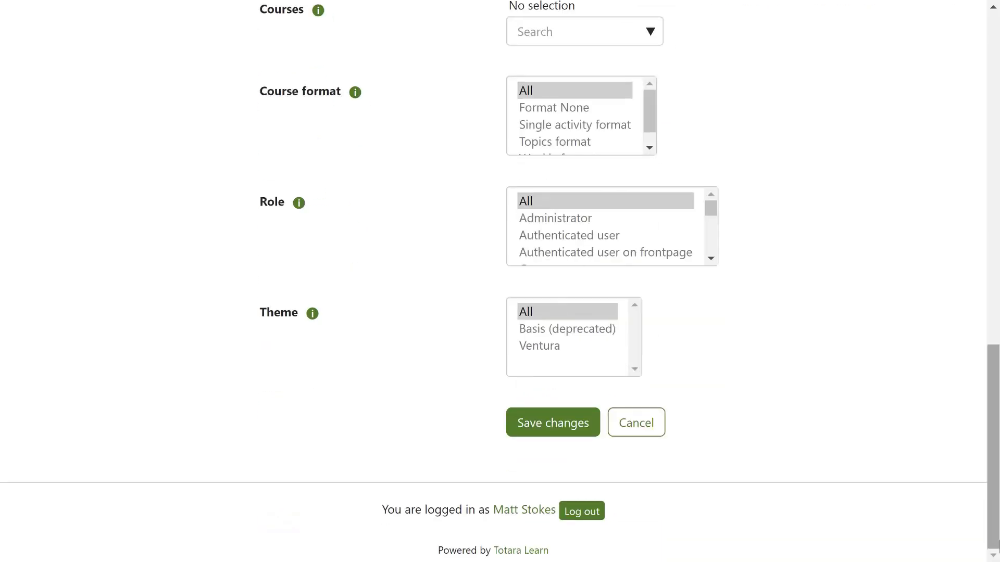
left_click(585, 434)
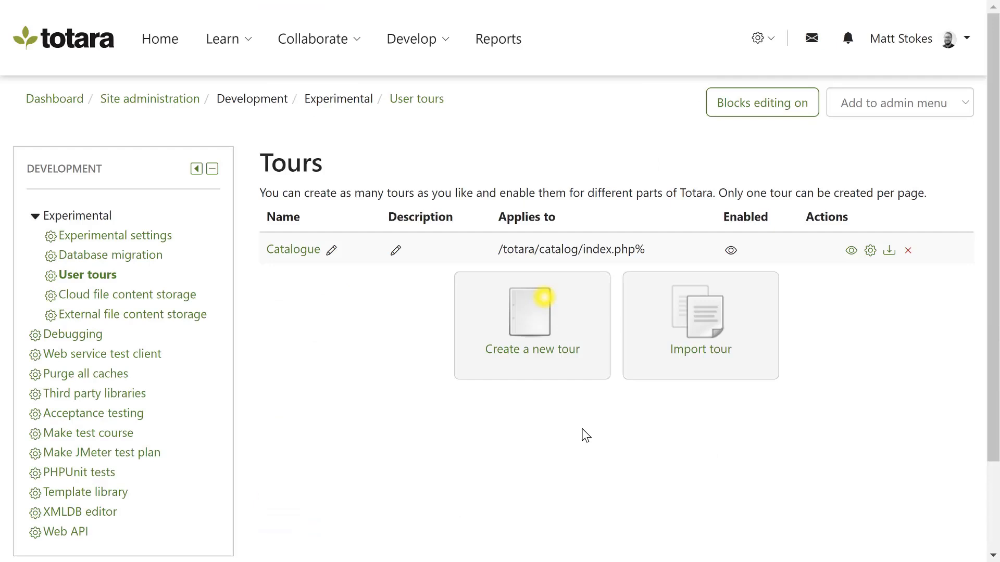
Step: Add a new step to the Catalogue tour with the target type 'Display in middle of page'
left_click(298, 251)
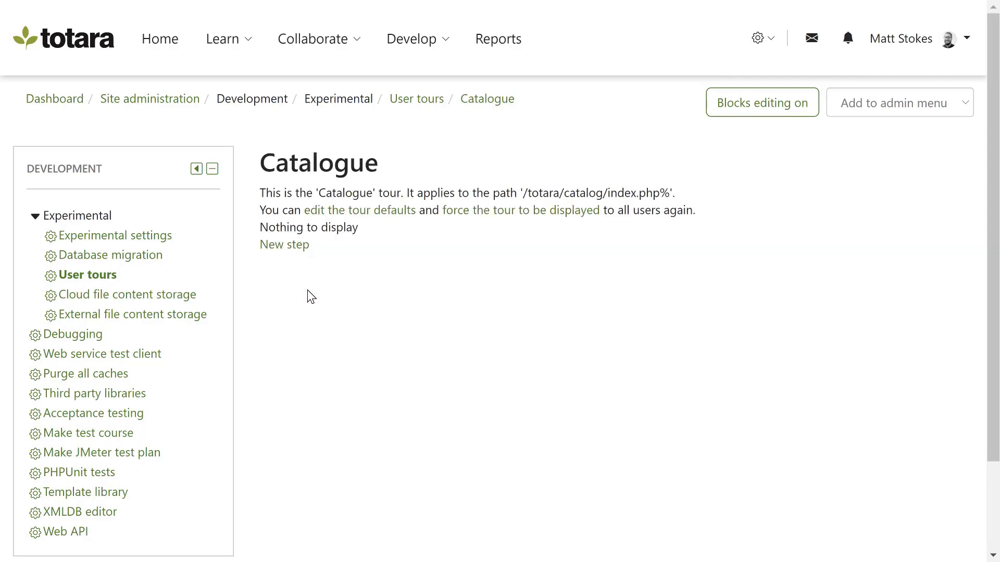
left_click(284, 244)
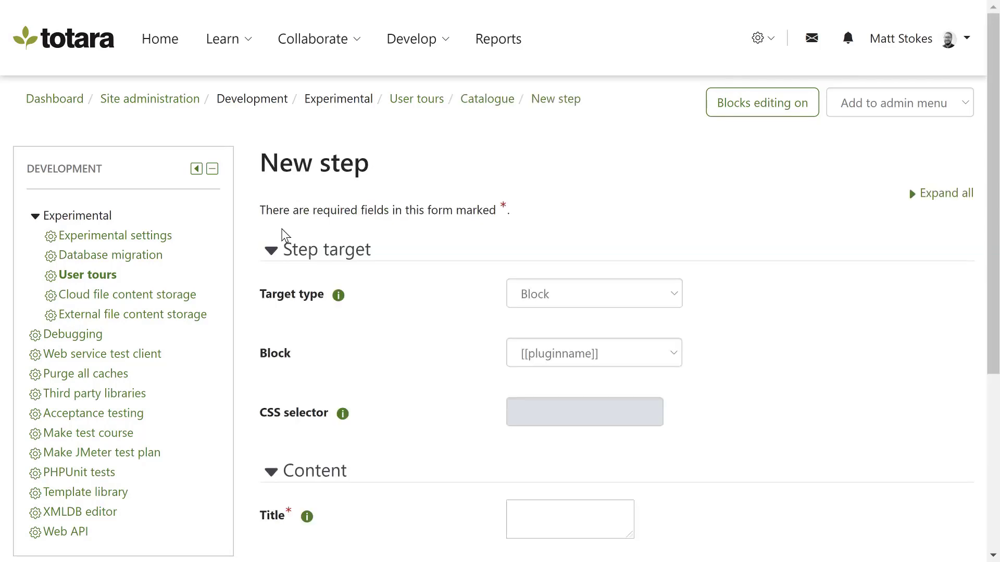
left_click(676, 299)
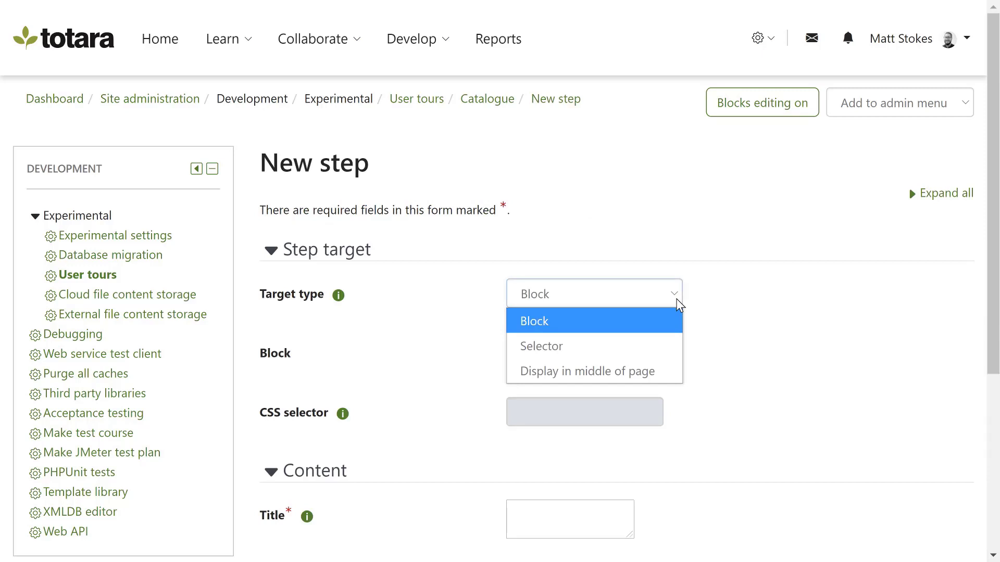
left_click(672, 368)
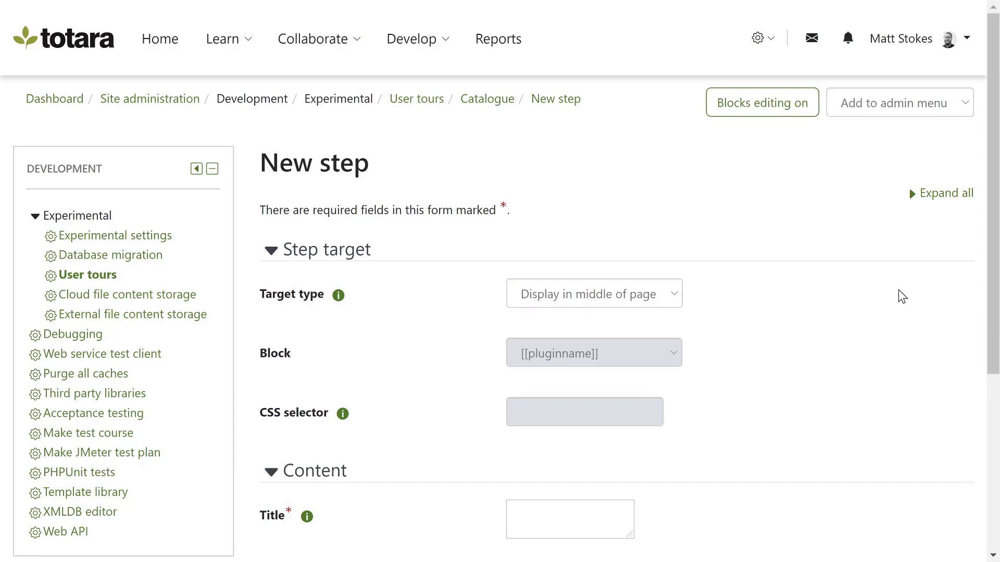
Step: Save the step titled 'Welcome to the catalogue!' with content 'It's great to have you here. Before you get started, let us show you around.'
scroll(900, 292, "down", 5)
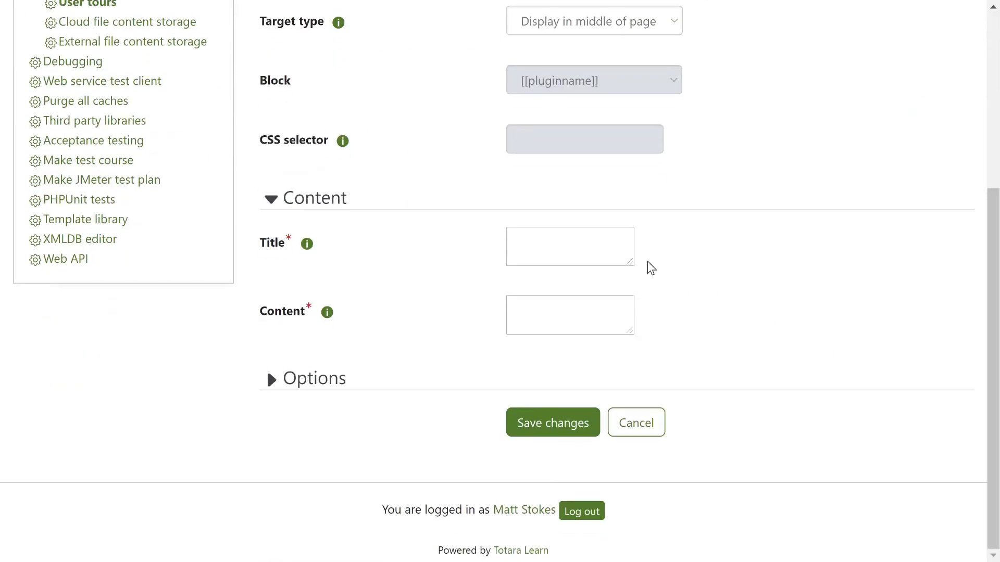
left_click(605, 248)
type("Welcome to the catalogue!")
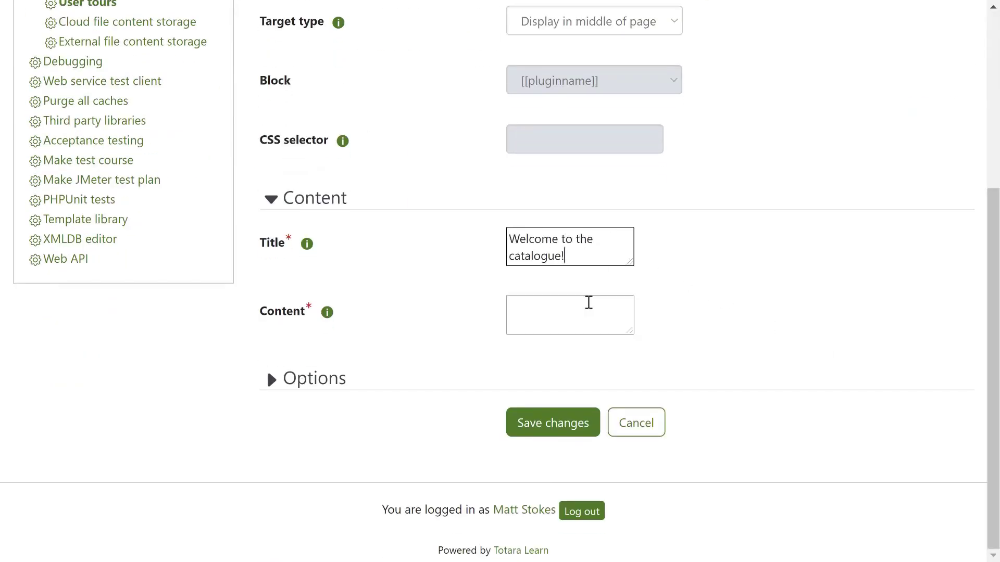
left_click(588, 302)
type("It's great to have you here. Before you get started, let us show you around.")
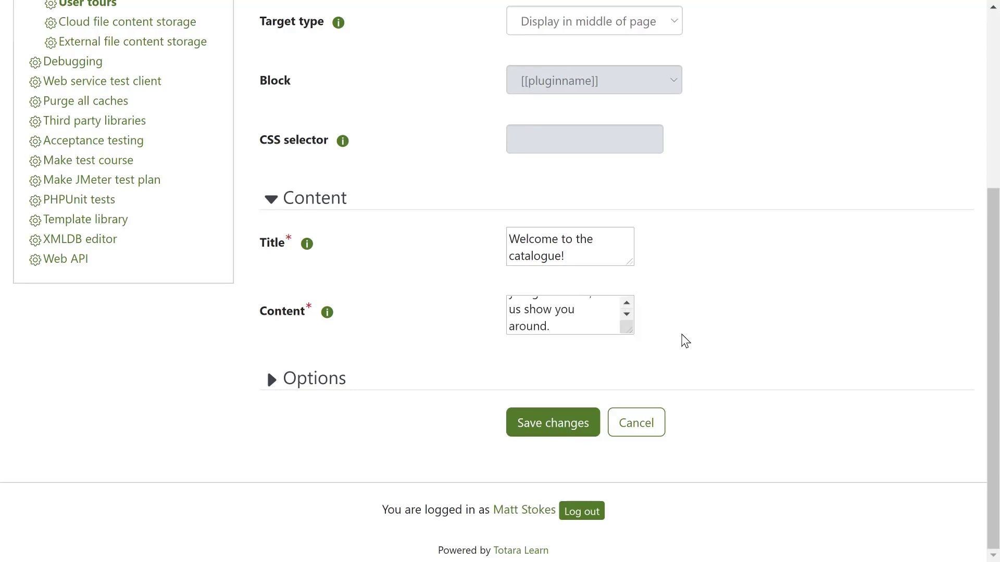
left_click(568, 420)
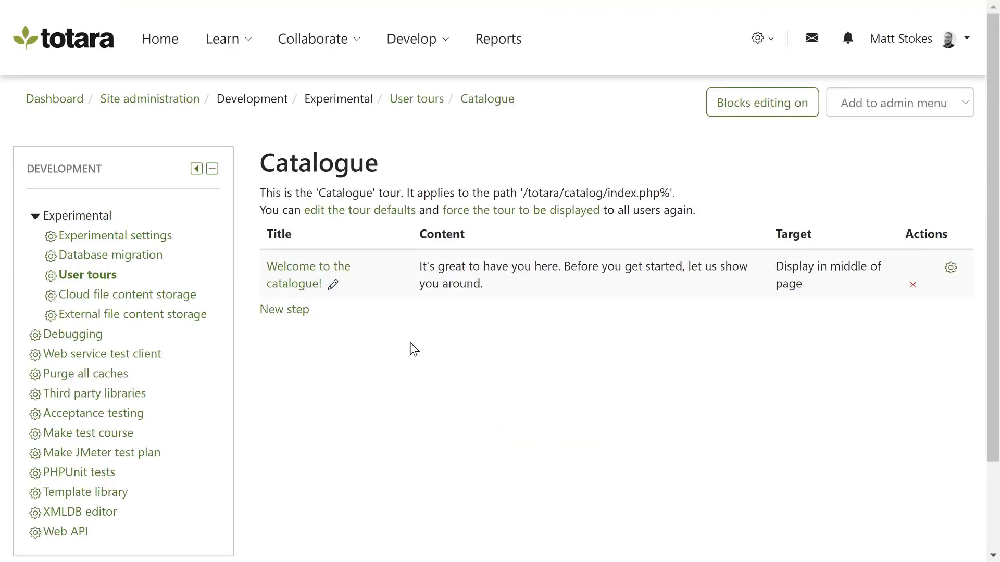
Step: Add another step to the Catalogue tour with target type Block, targeting the Current Learning block
left_click(302, 311)
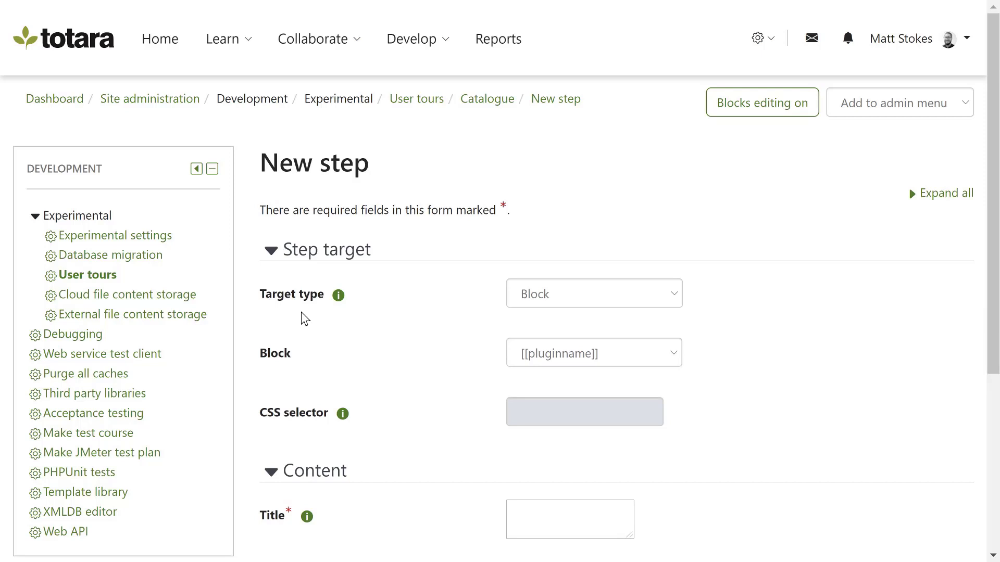
left_click(674, 310)
left_click(673, 324)
left_click(676, 349)
scroll(681, 86, "down", 5)
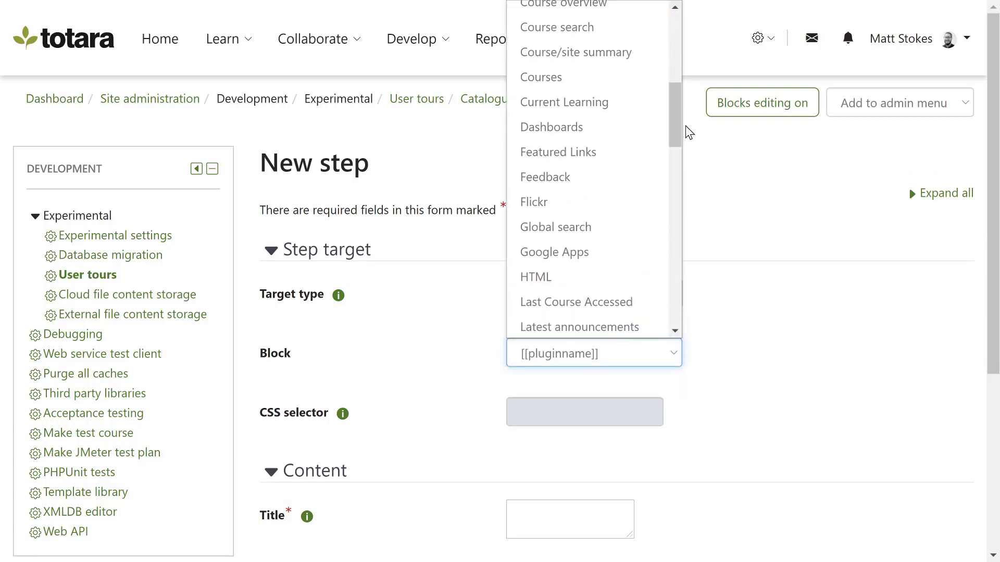
left_click(660, 102)
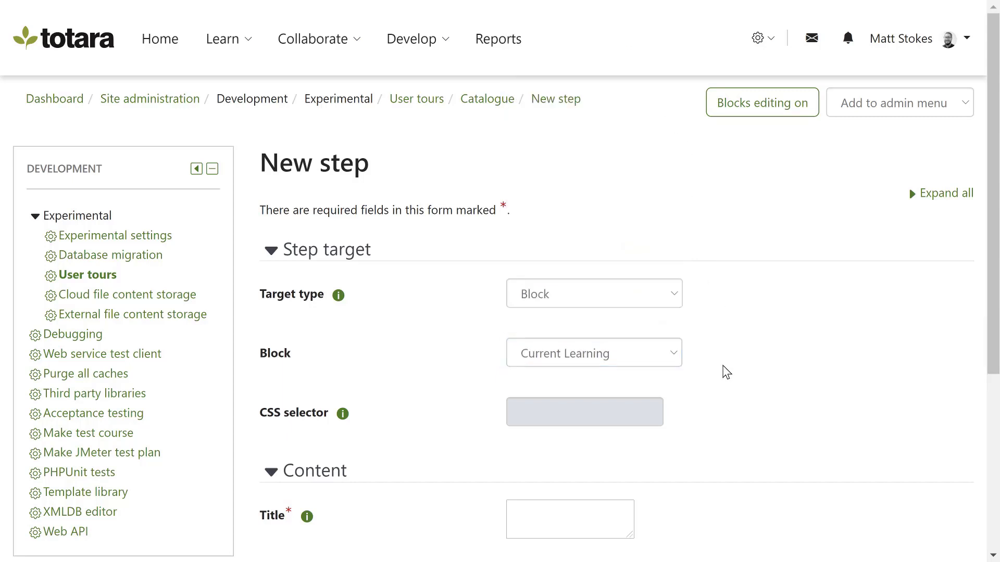
Step: Save the step titled 'Current learning' with content 'Here you can view and access the learning that has already been assigned to you.'
scroll(677, 367, "down", 5)
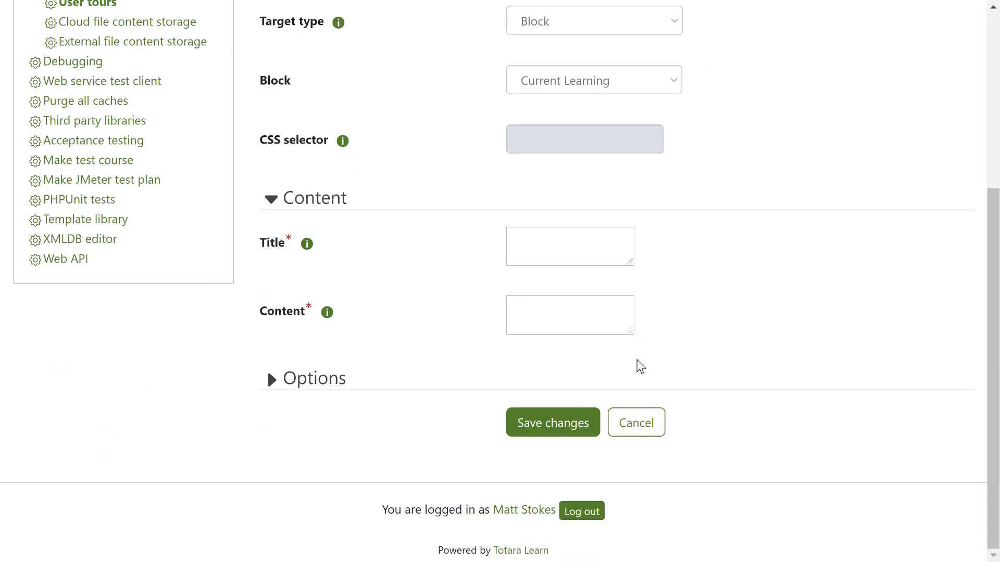
left_click(588, 245)
type("Current learning")
left_click(564, 307)
type("Here you can vie")
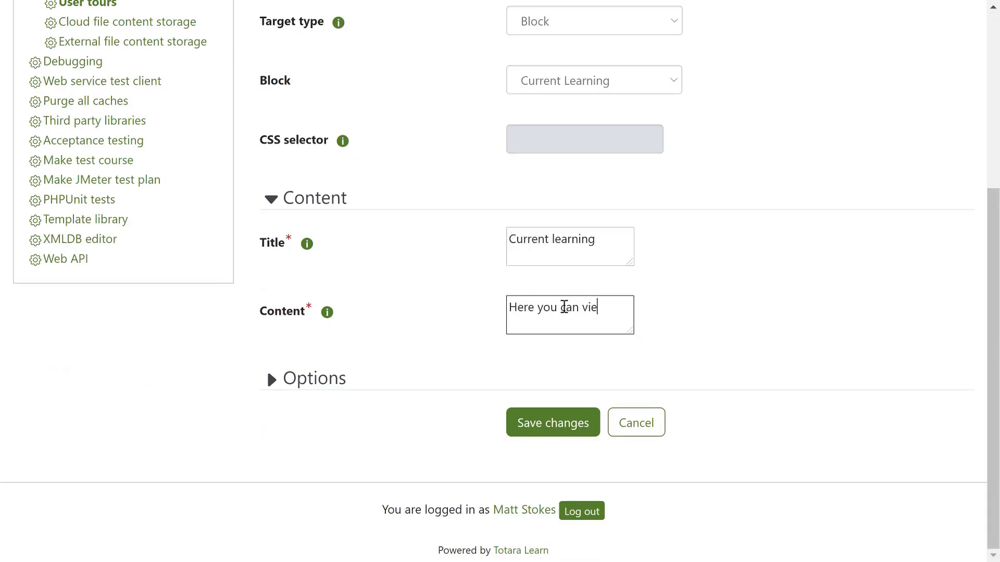
type("w and access the learning that has already been assigned to you.")
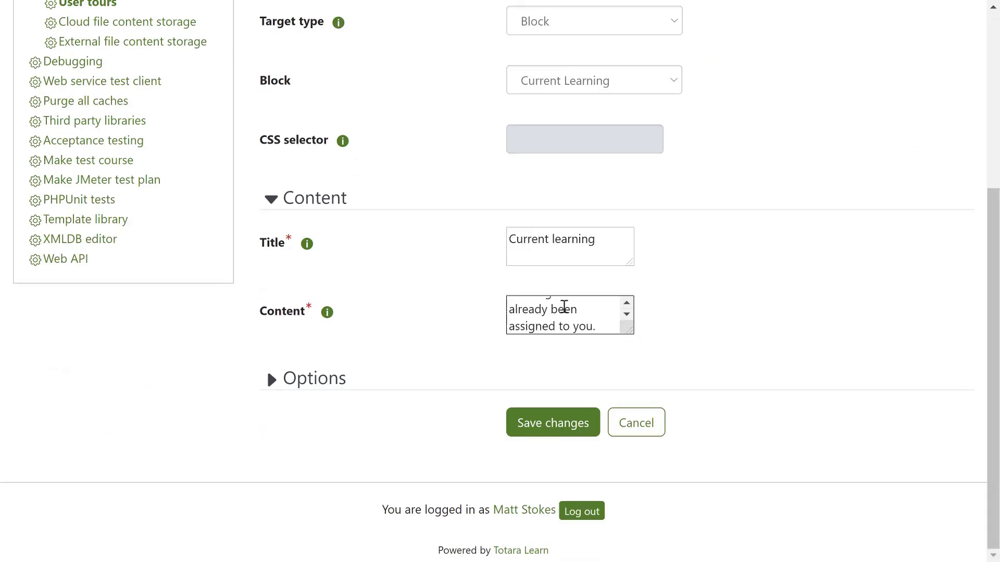
left_click(570, 433)
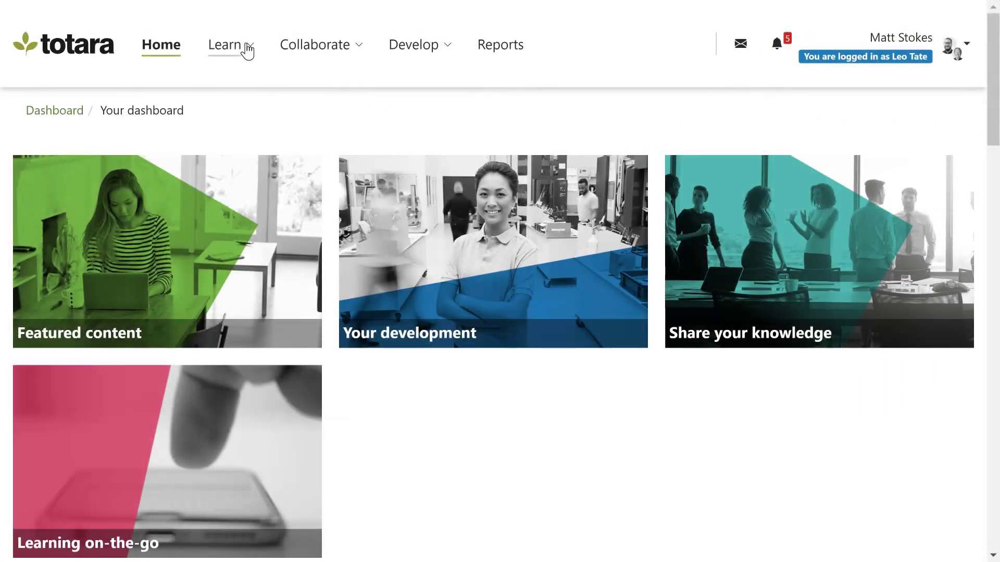
Step: Open the Find Learning catalogue as the learner and advance the tour past its welcome step
left_click(248, 47)
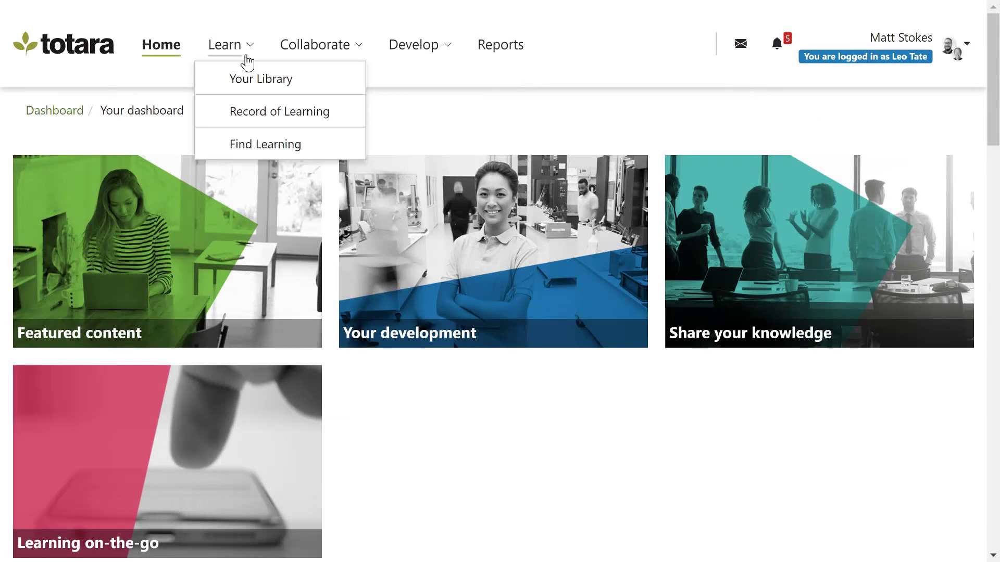
left_click(239, 143)
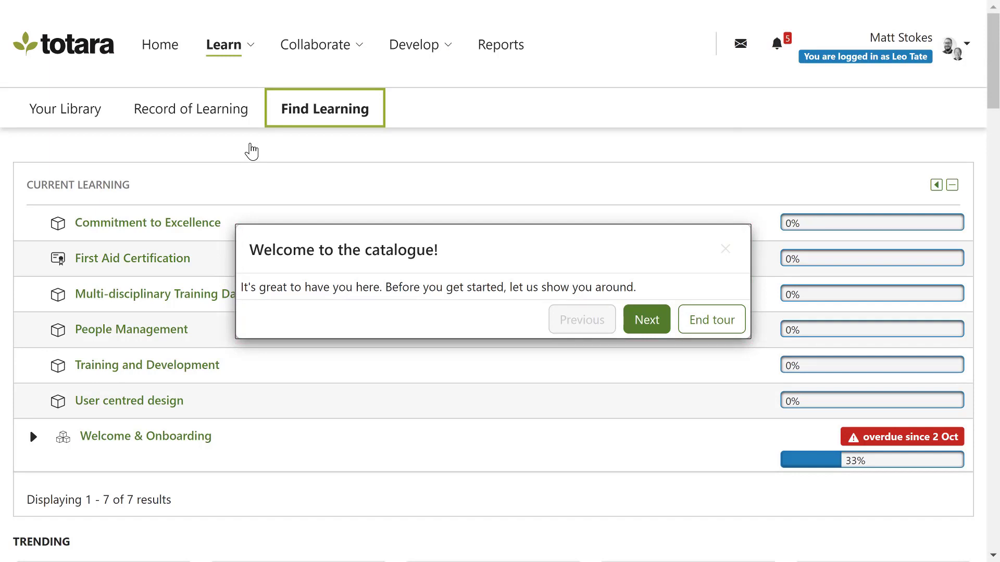
left_click(646, 322)
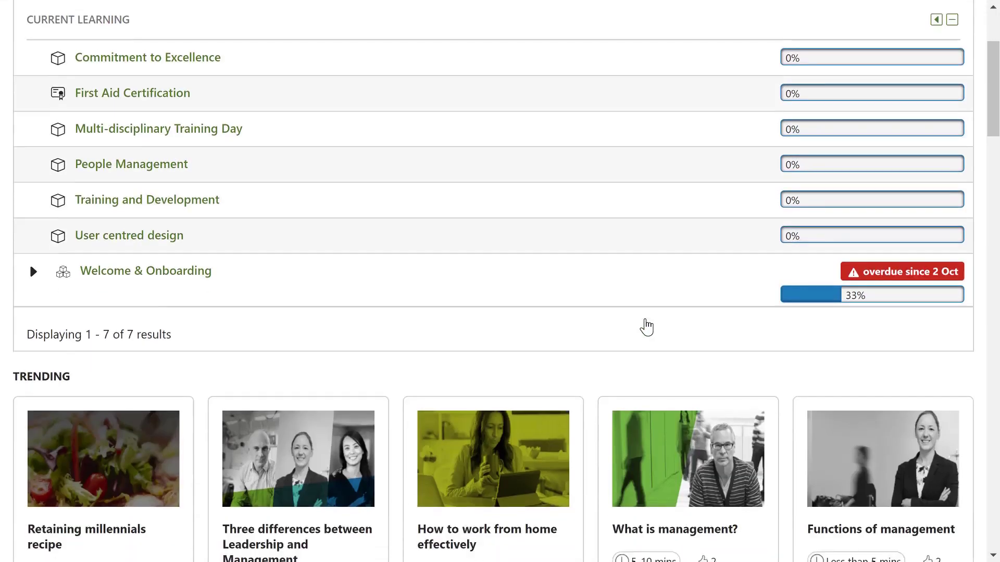